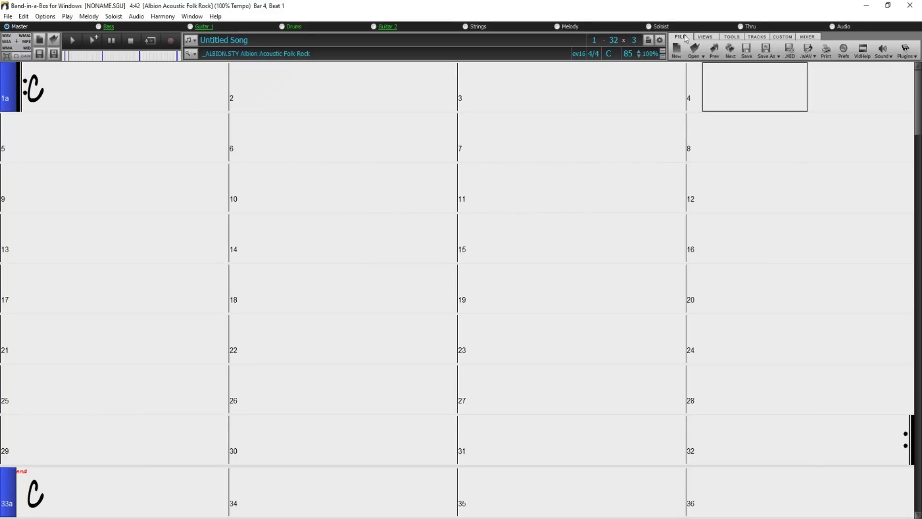
Bring up the Standard MIDI File export destination choices for the untitled song with F6
{"action": "key", "text": "F6"}
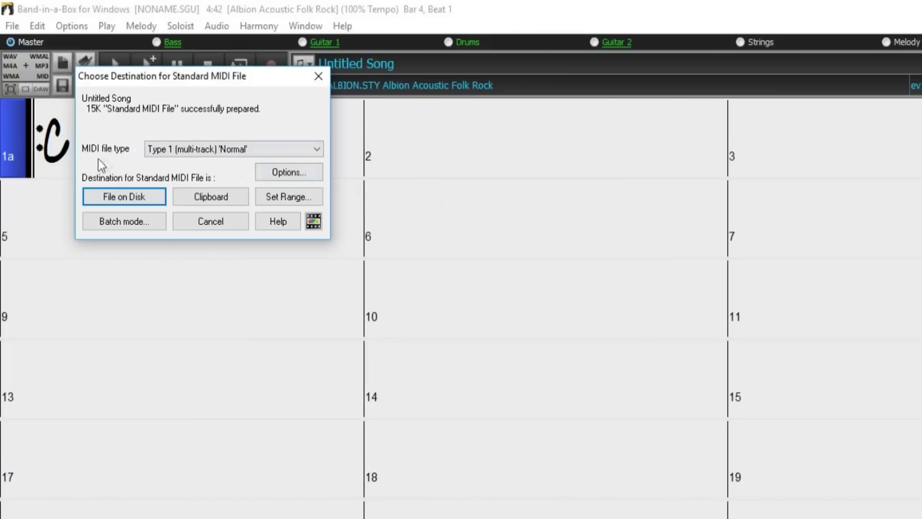
{"action": "left_click", "coordinate": [310, 150]}
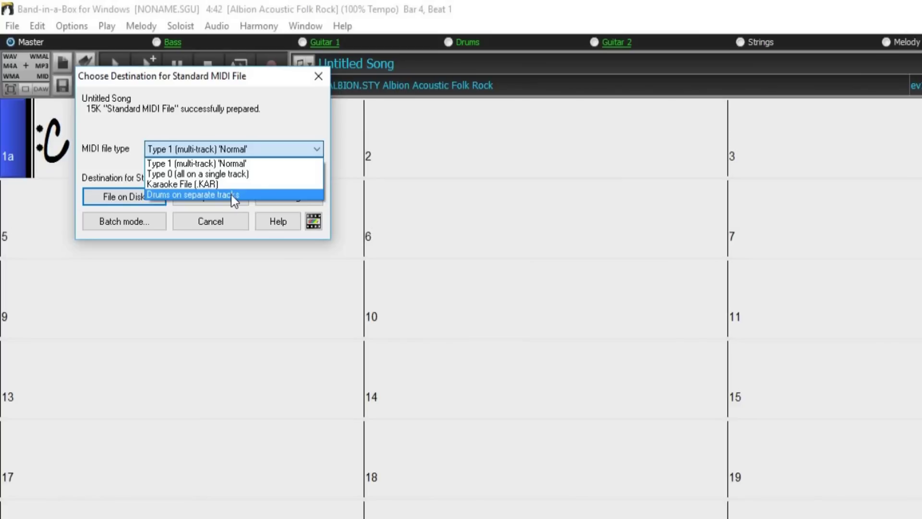
{"action": "left_click", "coordinate": [241, 165]}
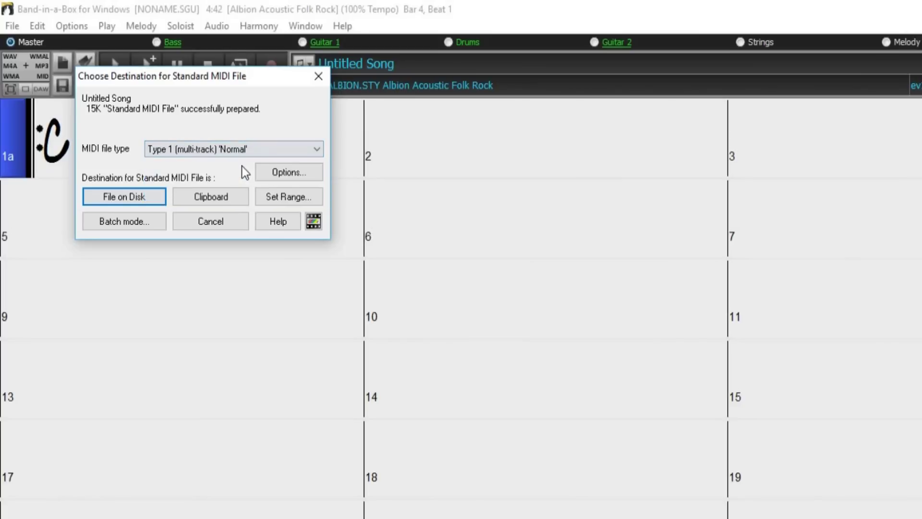
{"action": "left_click", "coordinate": [291, 173]}
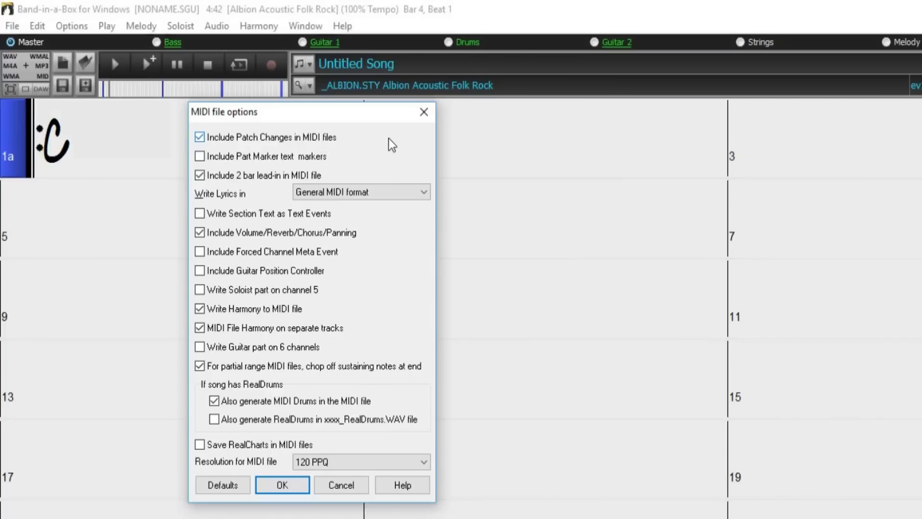
Keep lyrics in General MIDI format and enable writing the Soloist part on channel 5
{"action": "mouse_move", "coordinate": [392, 144]}
{"action": "mouse_move", "coordinate": [262, 178]}
{"action": "left_click", "coordinate": [348, 193]}
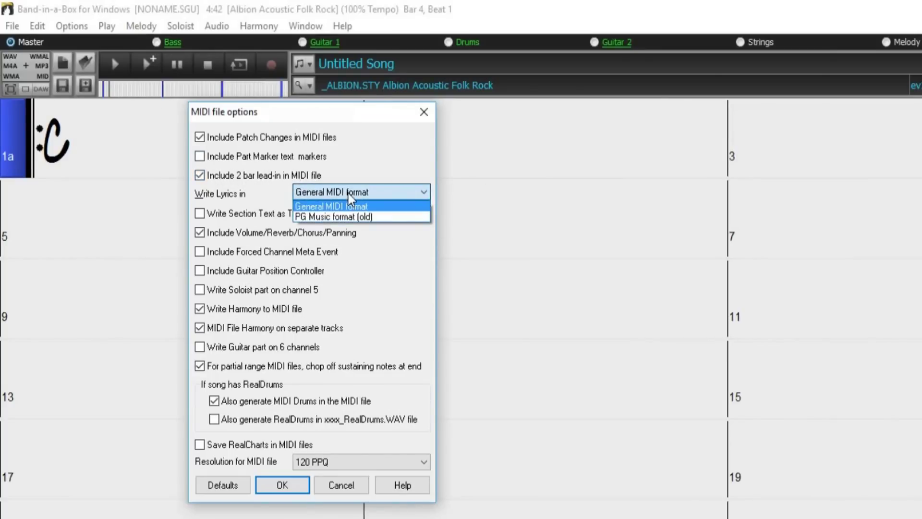
{"action": "left_click", "coordinate": [349, 198]}
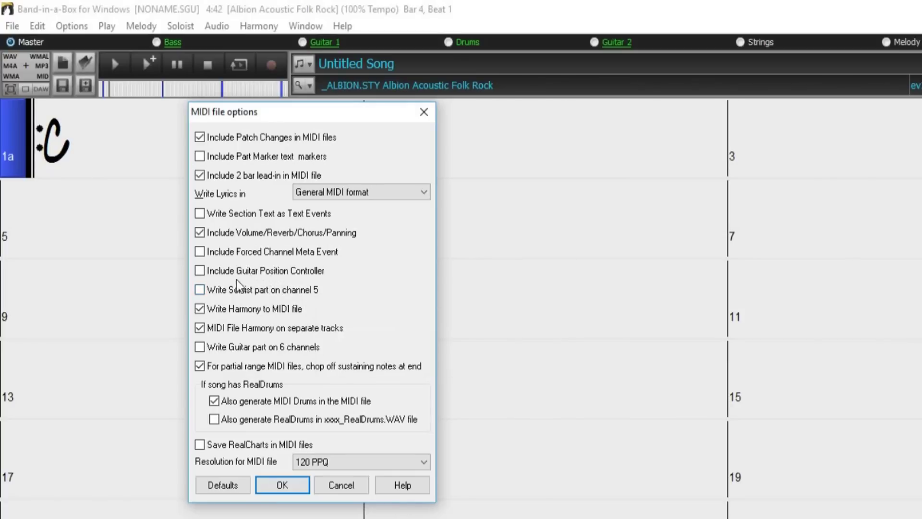
{"action": "mouse_move", "coordinate": [287, 291]}
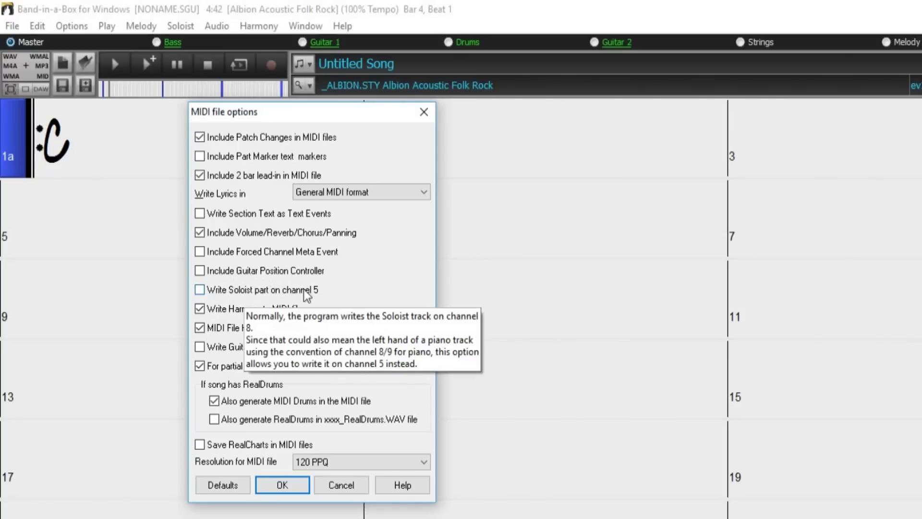
{"action": "left_click", "coordinate": [204, 289]}
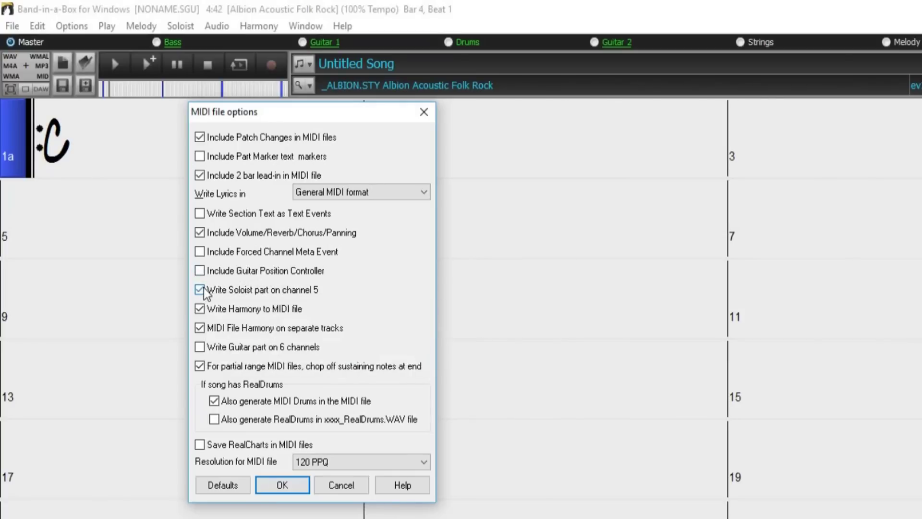
Untick Soloist on channel 5, tick harmony on separate tracks, keep 120 PPQ, then cancel
{"action": "left_click", "coordinate": [203, 289]}
{"action": "left_click", "coordinate": [201, 327]}
{"action": "mouse_move", "coordinate": [220, 370]}
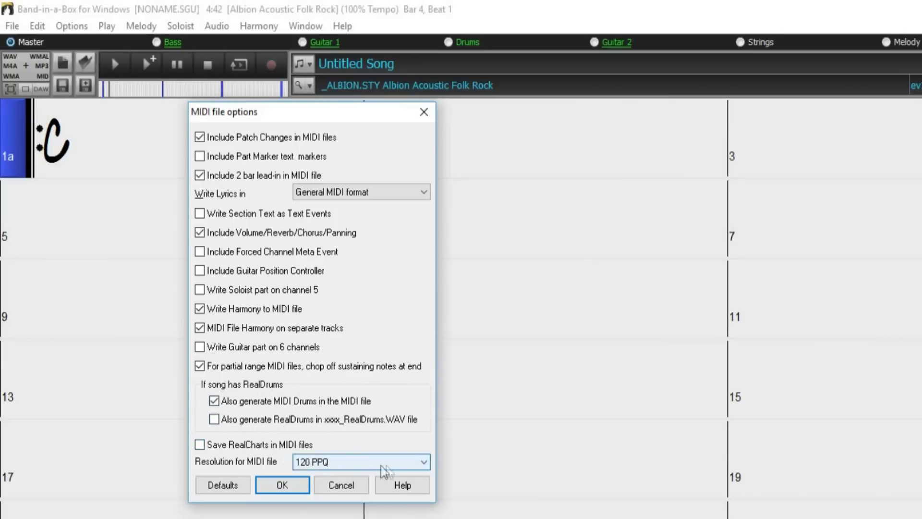
{"action": "left_click", "coordinate": [409, 463]}
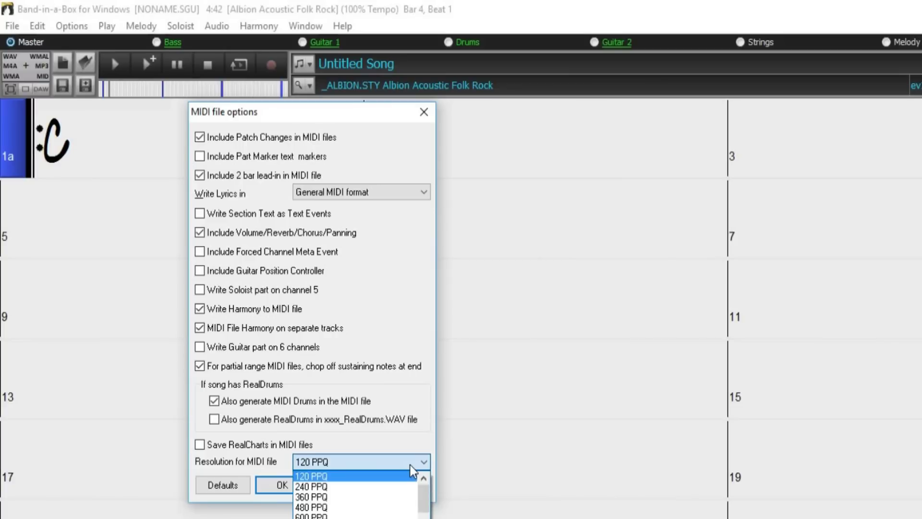
{"action": "left_click", "coordinate": [412, 472]}
{"action": "left_click", "coordinate": [338, 485]}
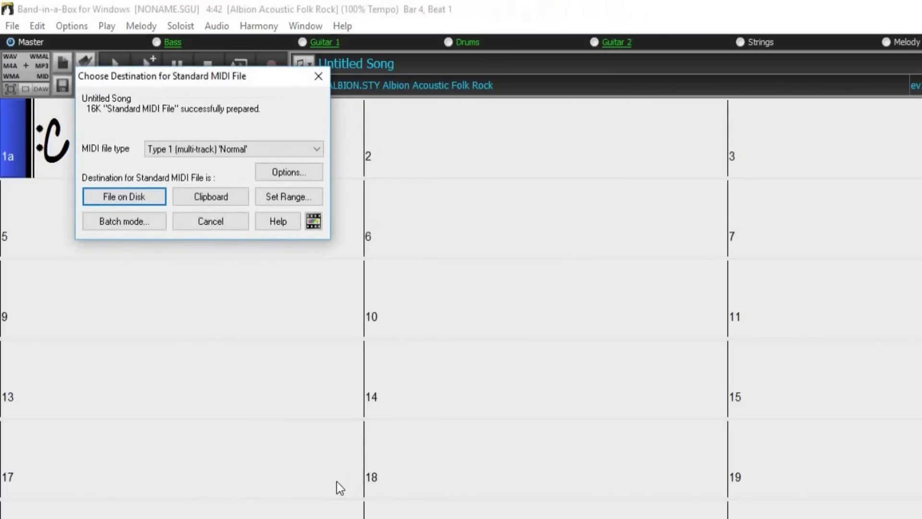
Open Set Range to choose which bars of the song to export
{"action": "left_click", "coordinate": [285, 198]}
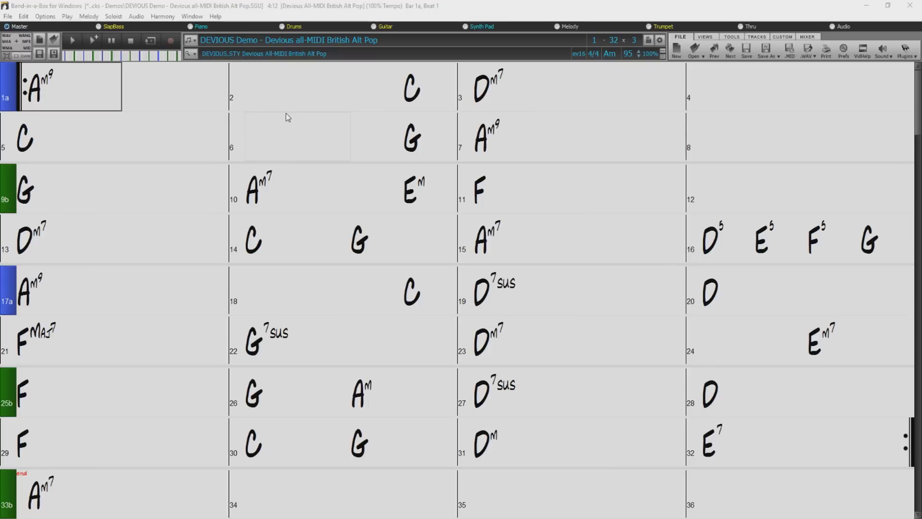
Export the demo song as a MIDI file on disk named 'DEVIOUS Demo'
{"action": "left_click", "coordinate": [792, 53]}
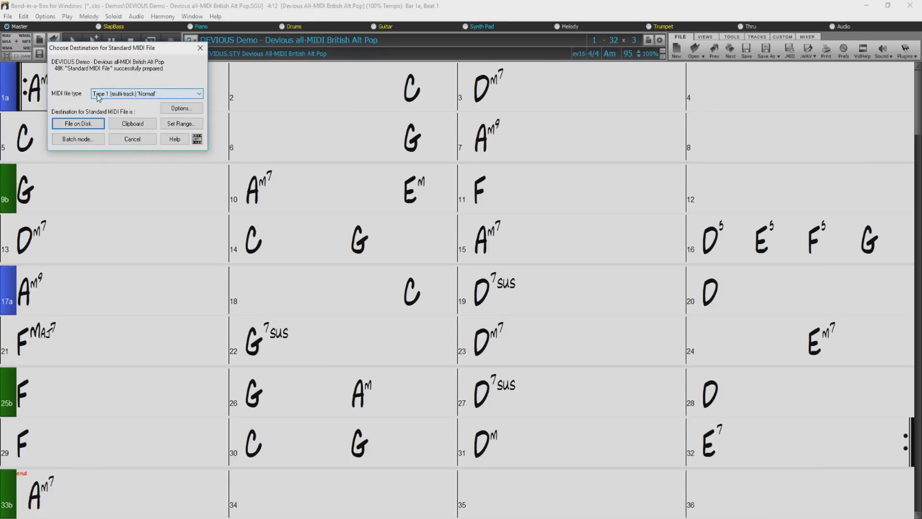
{"action": "left_click", "coordinate": [76, 124]}
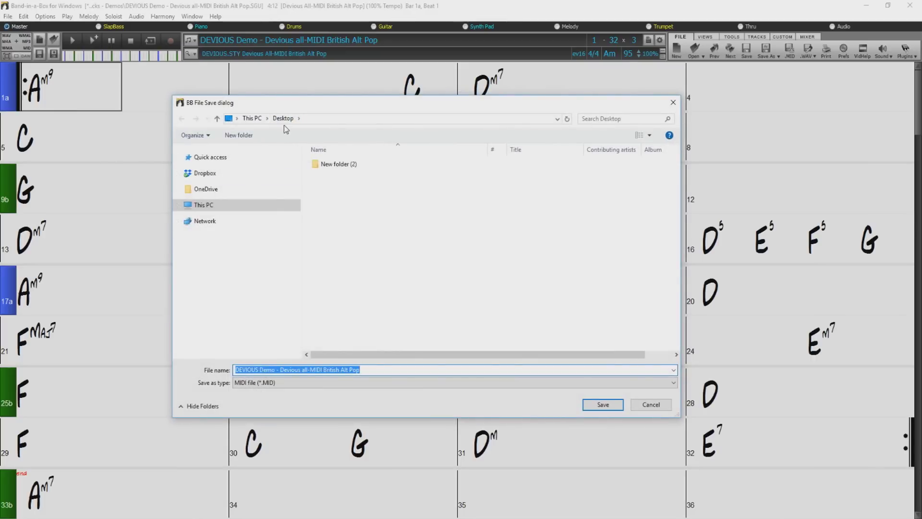
{"action": "left_click", "coordinate": [281, 369]}
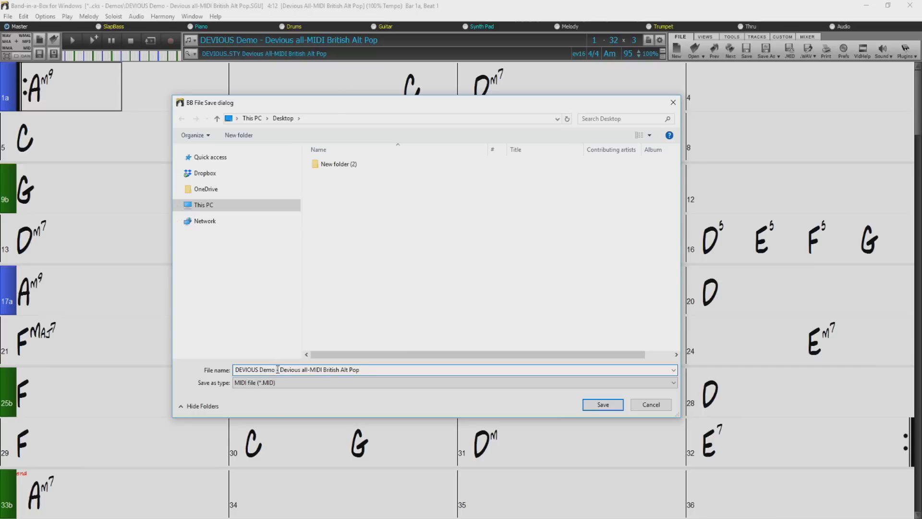
{"action": "left_click_drag", "start_coordinate": [277, 369], "coordinate": [348, 370]}
{"action": "key", "text": "BackSpace"}
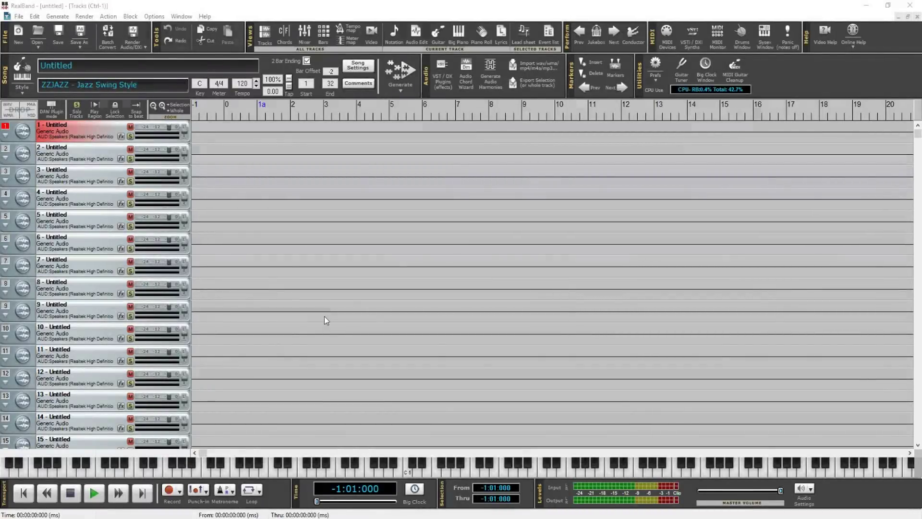
Open the DEVIOUS Demo MIDI file in RealBand and play it
{"action": "left_click", "coordinate": [19, 17]}
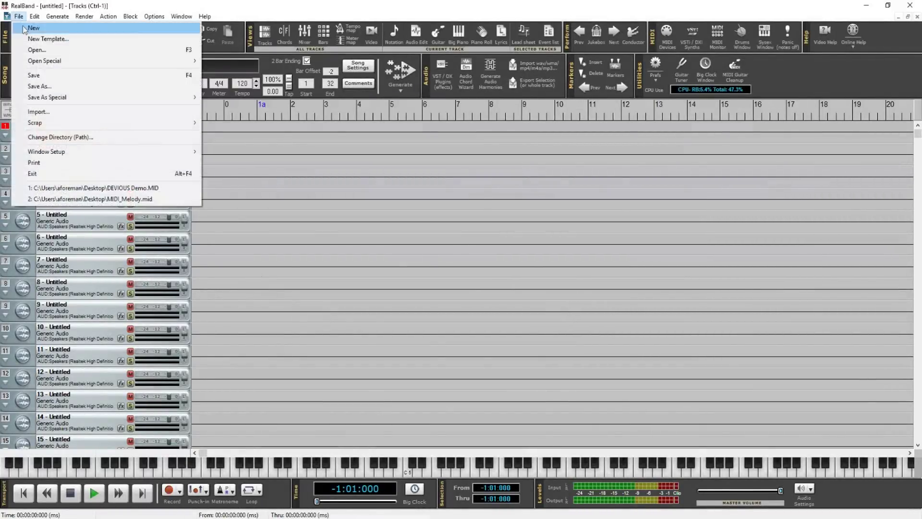
{"action": "left_click", "coordinate": [36, 49]}
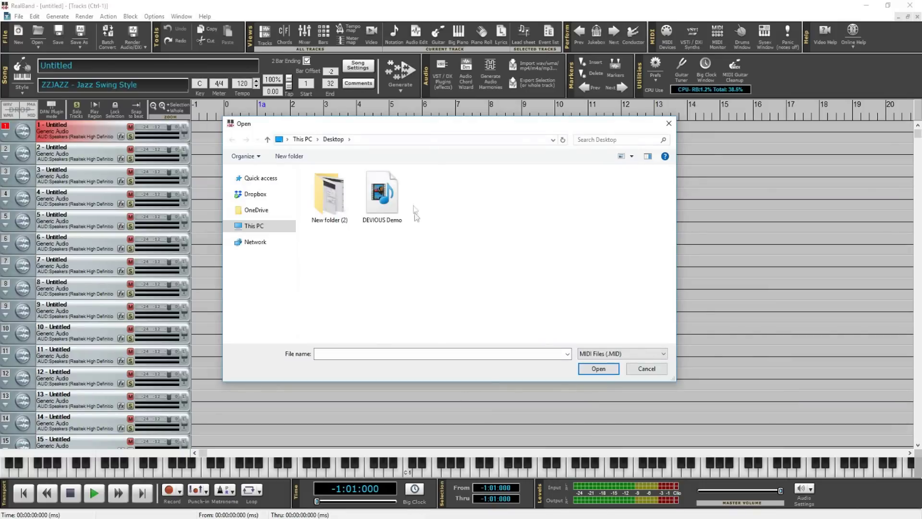
{"action": "double_click", "coordinate": [381, 194]}
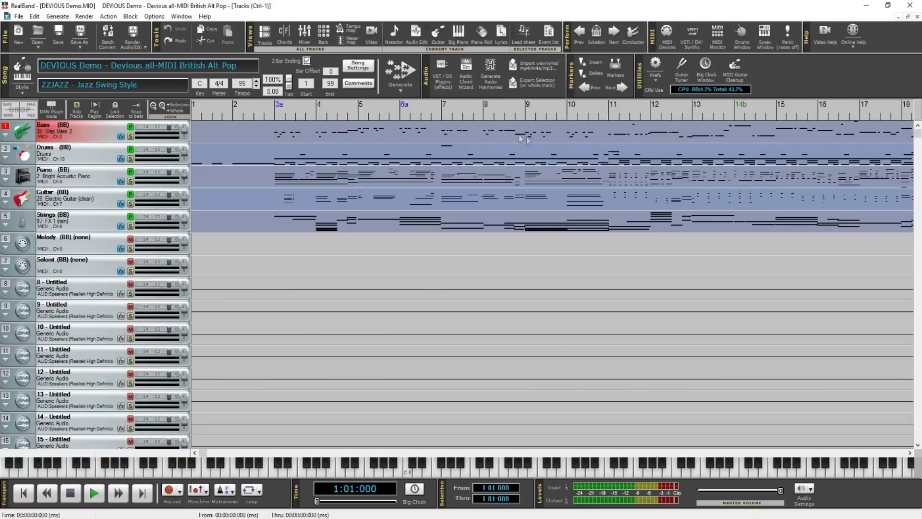
{"action": "key", "text": "space"}
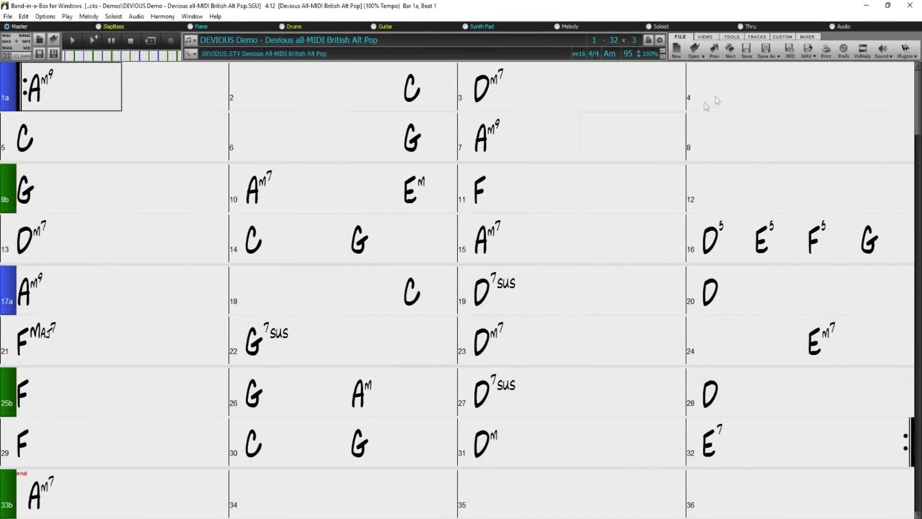
Export the DEVIOUS Demo song as MIDI to the clipboard
{"action": "left_click", "coordinate": [789, 52]}
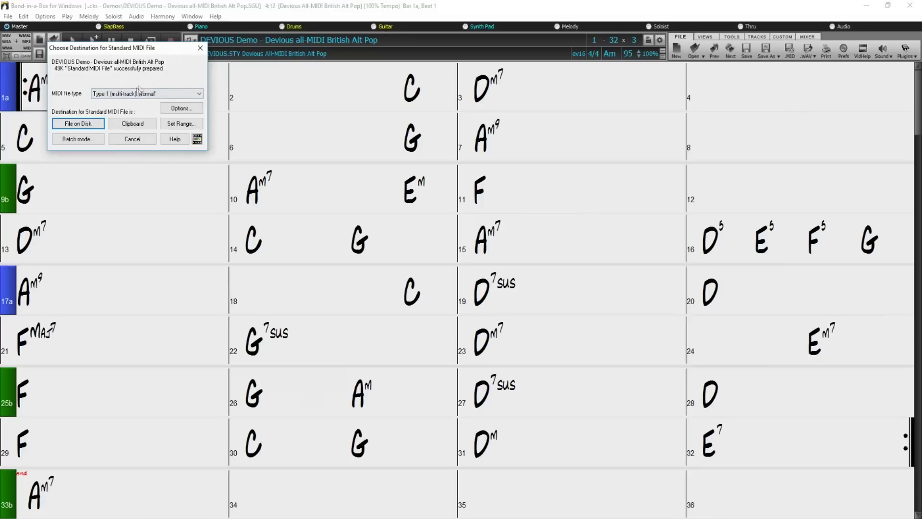
{"action": "left_click", "coordinate": [130, 124]}
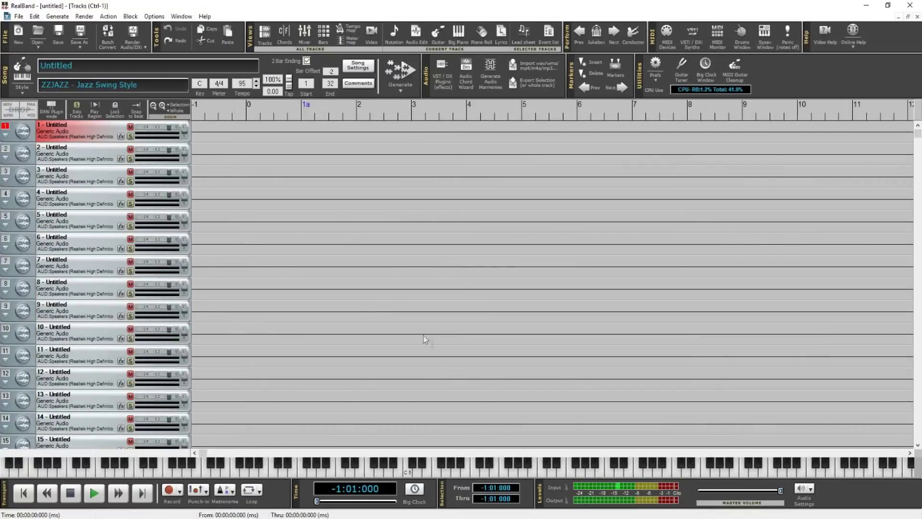
Paste the clipboard MIDI into RealBand, overwriting existing track data, and play it
{"action": "left_click", "coordinate": [35, 16]}
{"action": "left_click", "coordinate": [56, 86]}
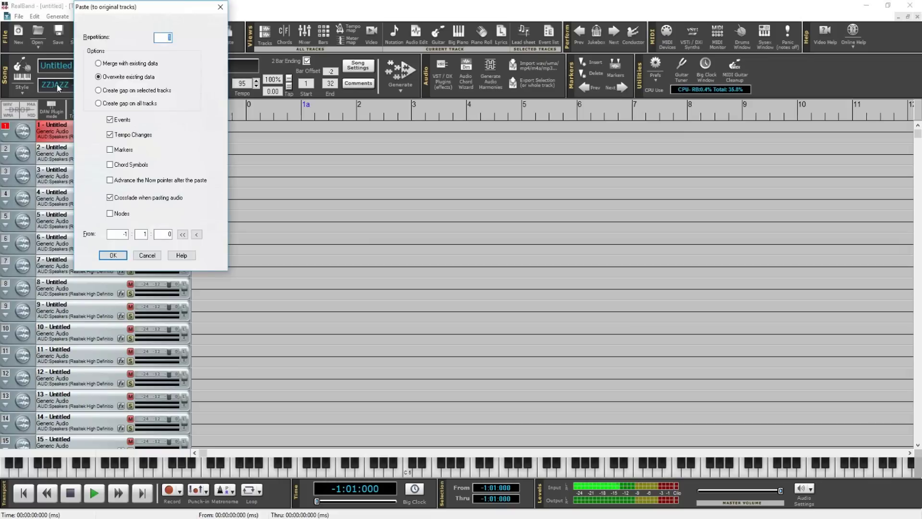
{"action": "left_click", "coordinate": [112, 254]}
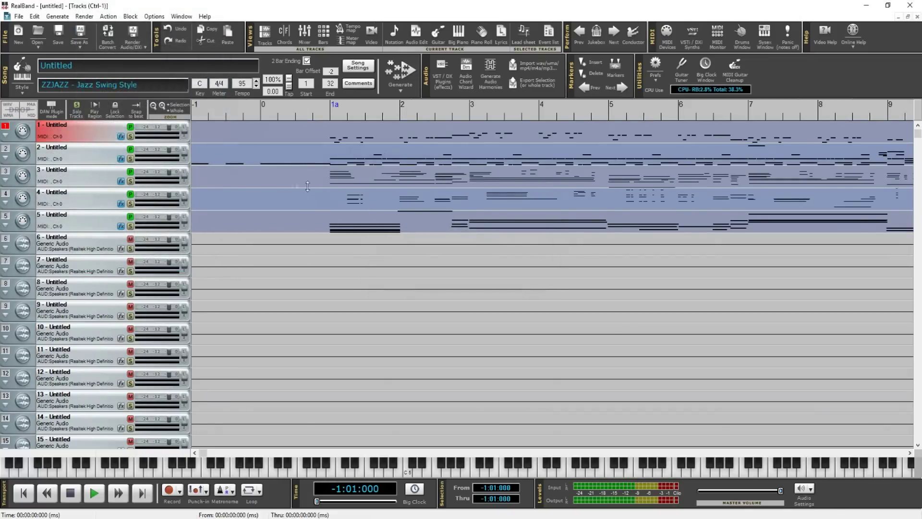
{"action": "left_click", "coordinate": [103, 498]}
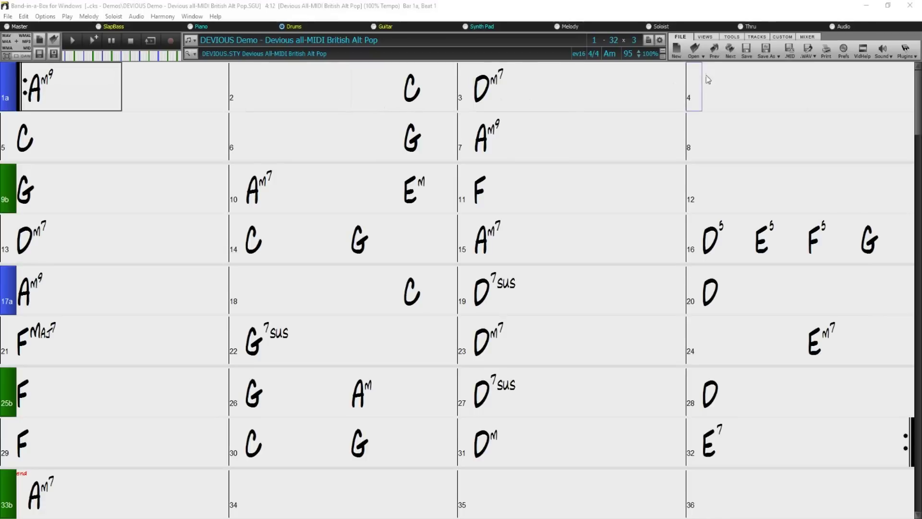
Drag the song's MIDI from Band-in-a-Box into RealBand track 1, rewind, and play it
{"action": "left_click", "coordinate": [888, 7]}
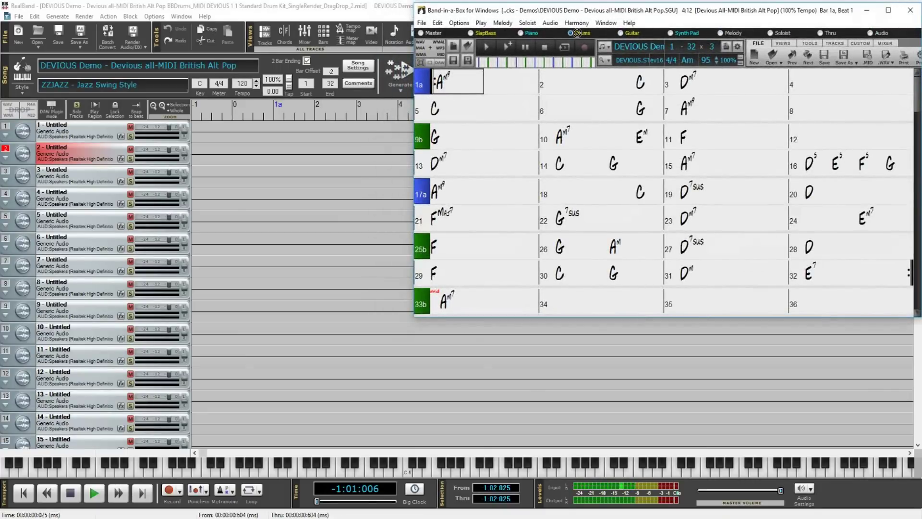
{"action": "left_click_drag", "start_coordinate": [552, 77], "coordinate": [195, 128]}
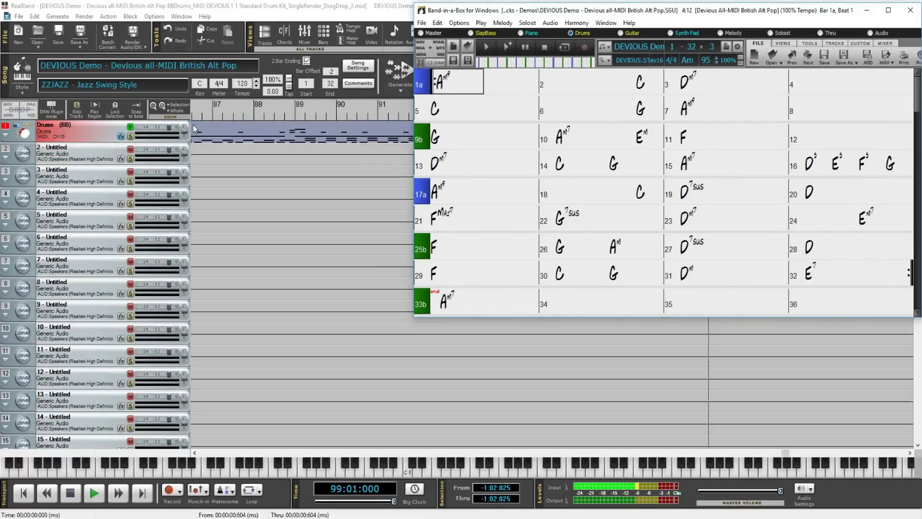
{"action": "left_click", "coordinate": [199, 129]}
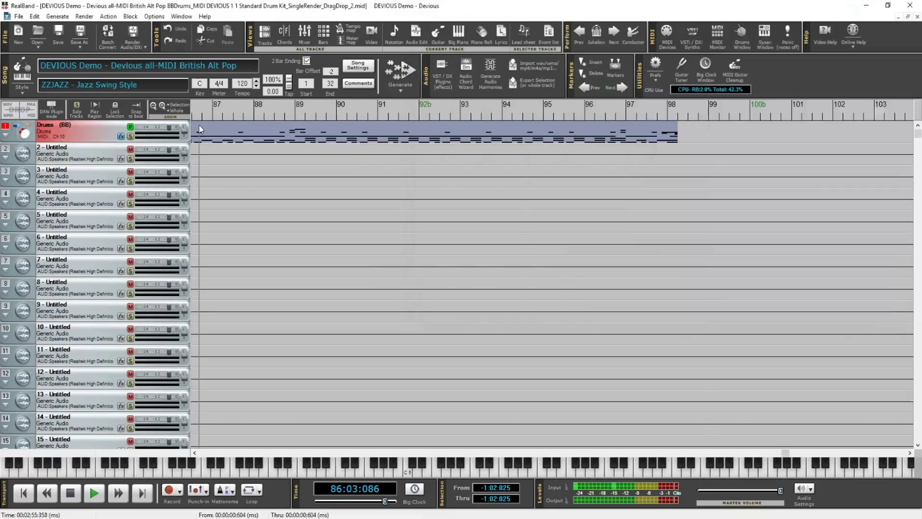
{"action": "left_click", "coordinate": [23, 492]}
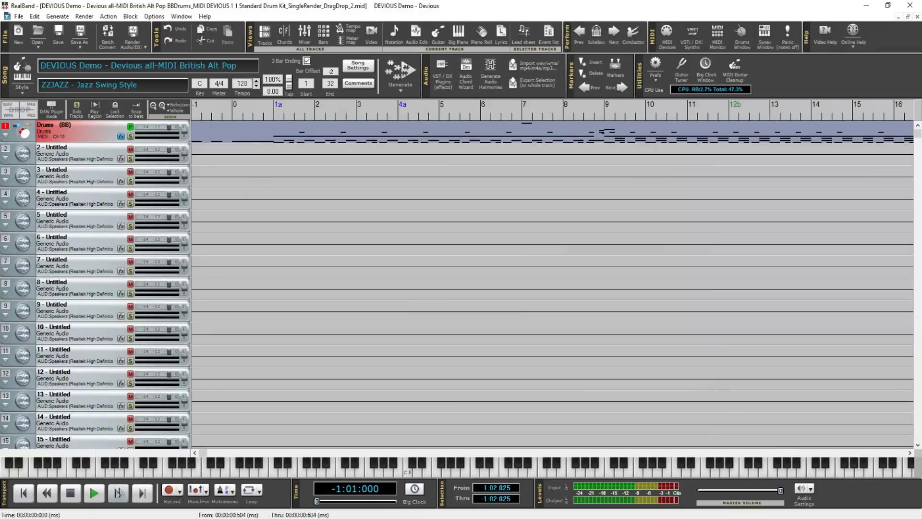
{"action": "left_click", "coordinate": [102, 499]}
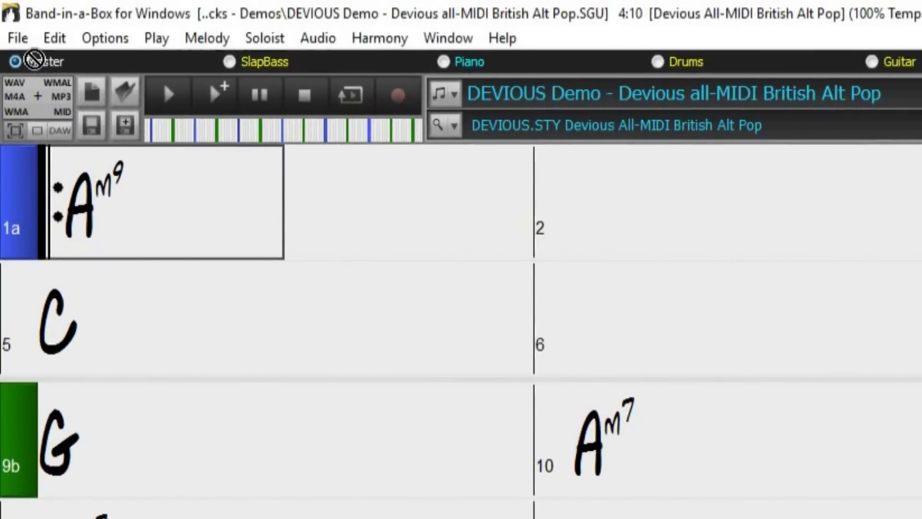
Render DEVIOUS Demo - Devio_Render_DragDrop_0.MID from the MID button and show the drag-and-drop options
{"action": "left_click_drag", "start_coordinate": [34, 60], "coordinate": [59, 112]}
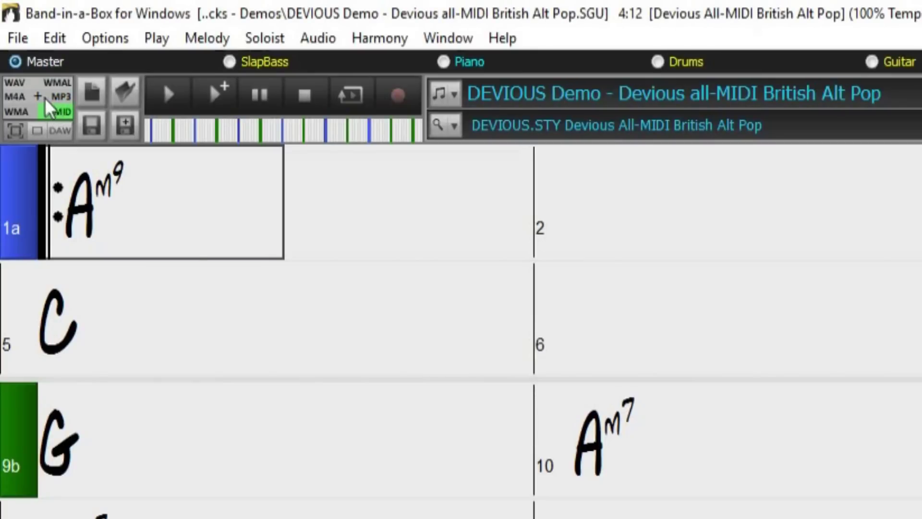
{"action": "left_click", "coordinate": [44, 97]}
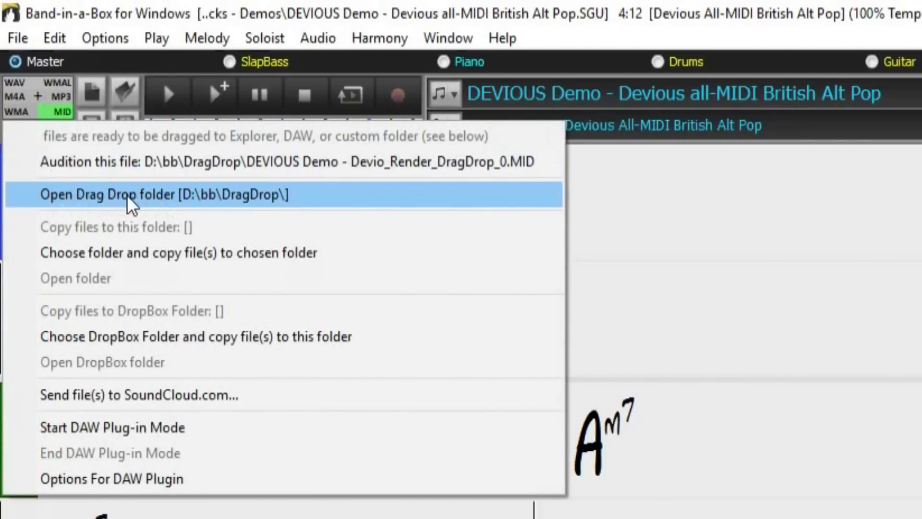
Delete the earlier MIDI render file from the Drag Drop folder and hide Explorer
{"action": "left_click", "coordinate": [127, 195]}
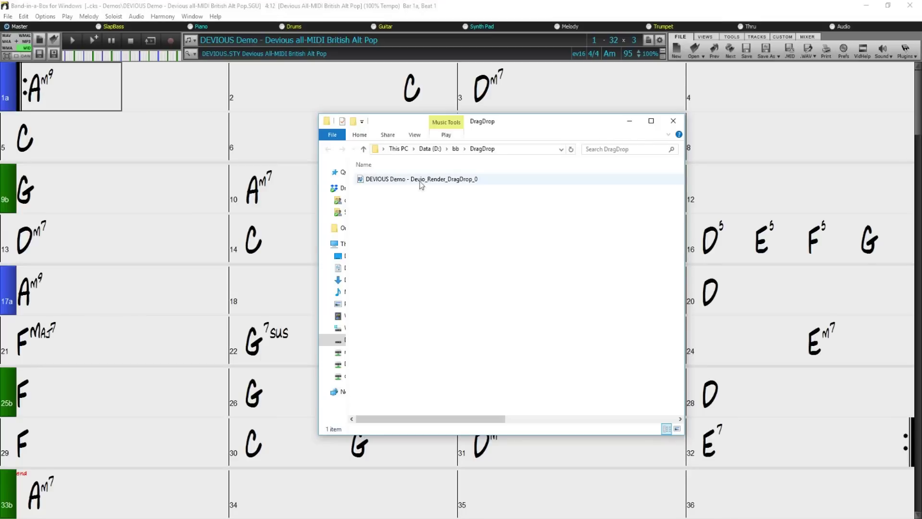
{"action": "left_click", "coordinate": [421, 182]}
{"action": "key", "text": "Delete"}
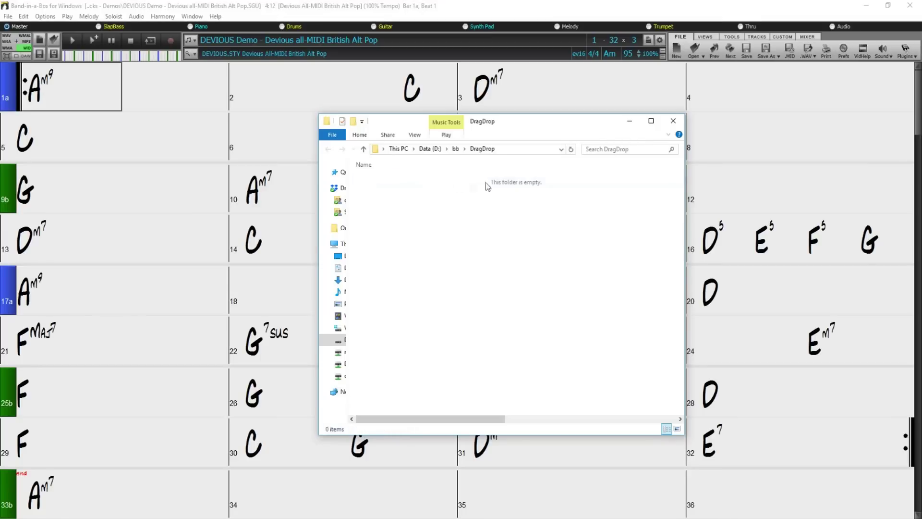
{"action": "left_click", "coordinate": [630, 122]}
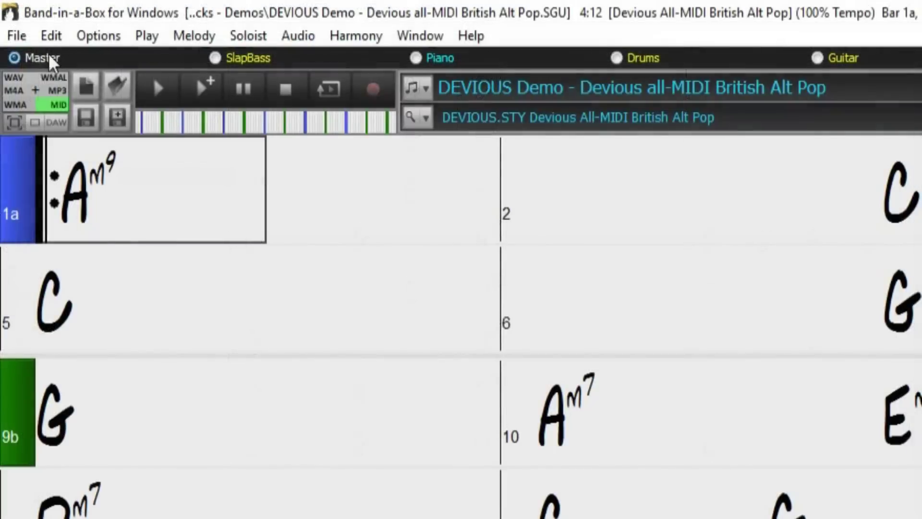
Render the song as MID with 'Separate files for each track' enabled
{"action": "left_click_drag", "start_coordinate": [52, 102], "coordinate": [37, 91]}
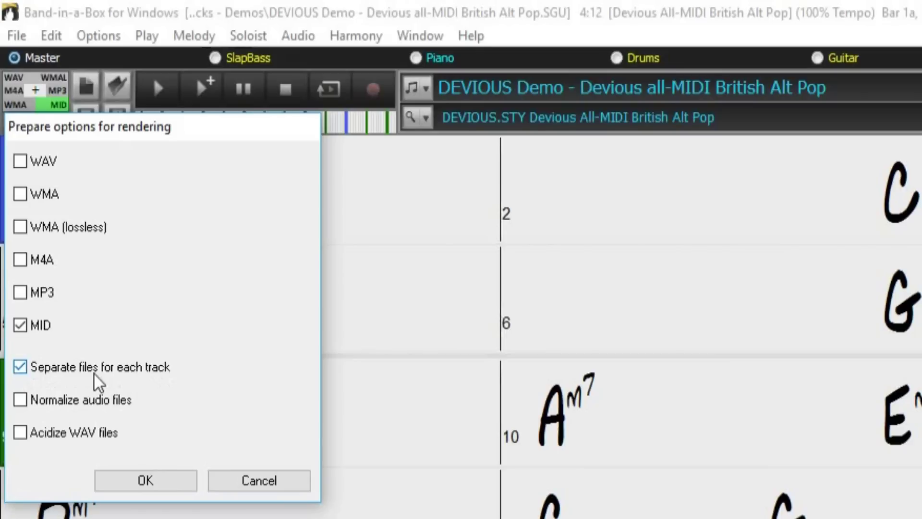
{"action": "mouse_move", "coordinate": [95, 375]}
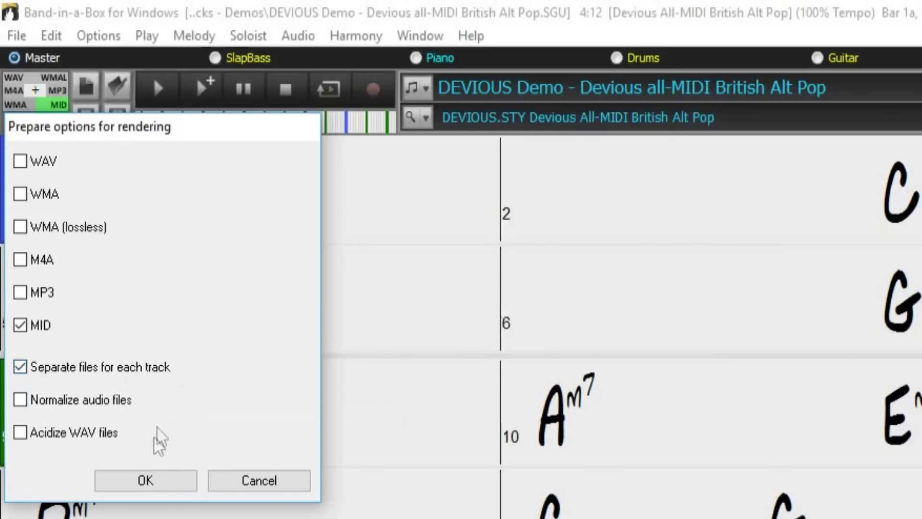
{"action": "left_click", "coordinate": [143, 482]}
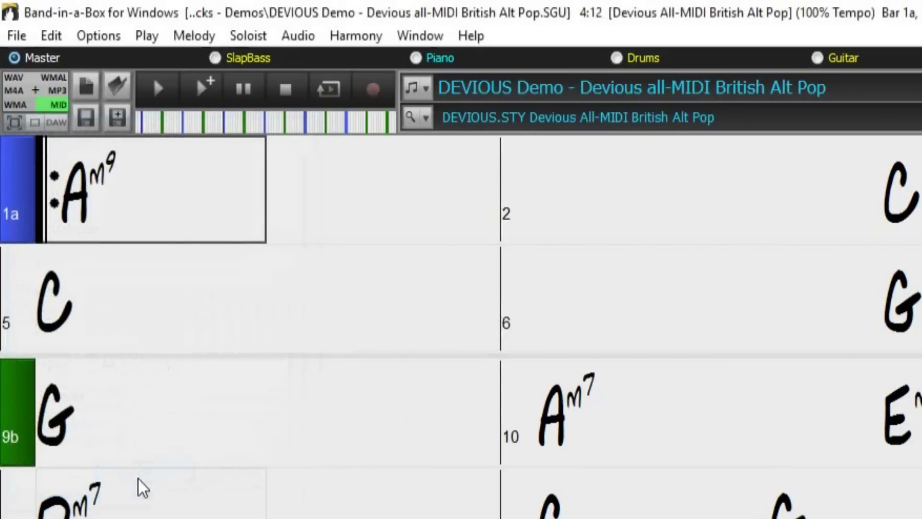
Drag all five per-track MIDI files from the Drag Drop folder onto RealBand's tracks
{"action": "left_click", "coordinate": [57, 103]}
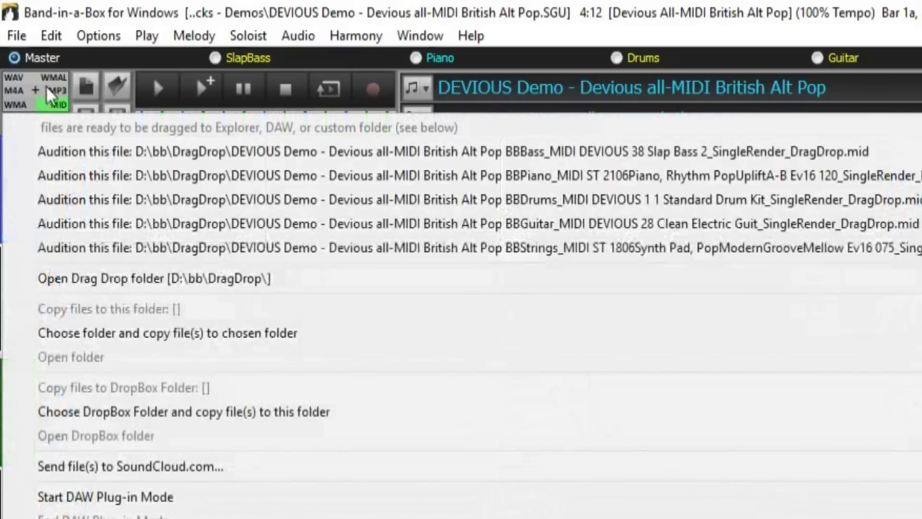
{"action": "left_click", "coordinate": [77, 278]}
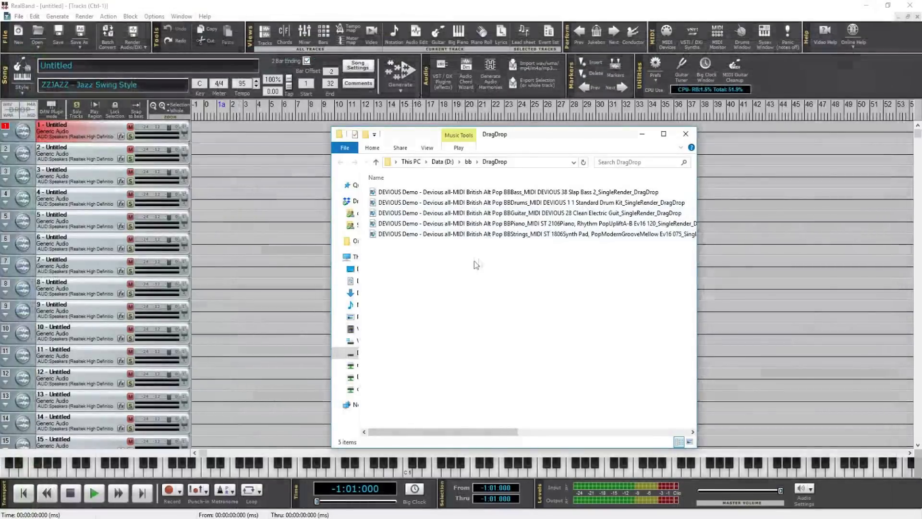
{"action": "left_click_drag", "start_coordinate": [452, 264], "coordinate": [248, 155]}
{"action": "left_click_drag", "start_coordinate": [193, 128], "coordinate": [193, 127]}
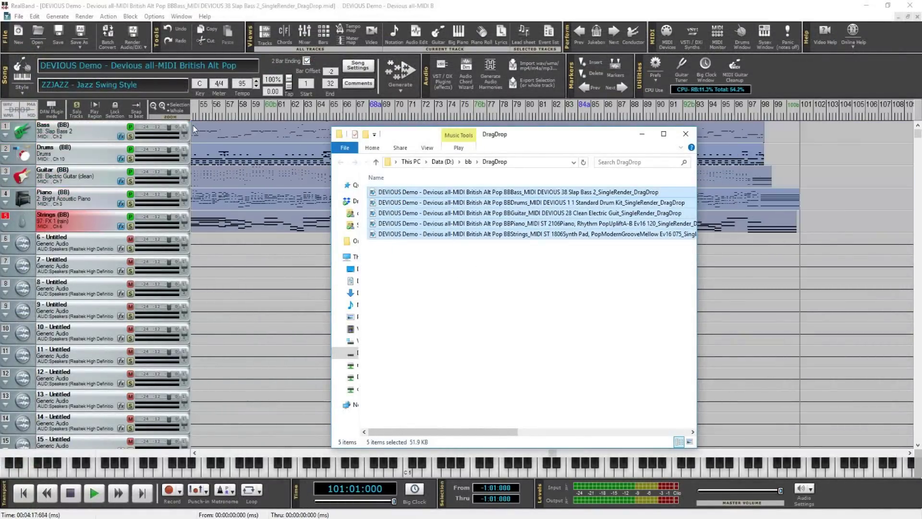
Rewind RealBand to the song start and play the five imported tracks
{"action": "left_click", "coordinate": [282, 289]}
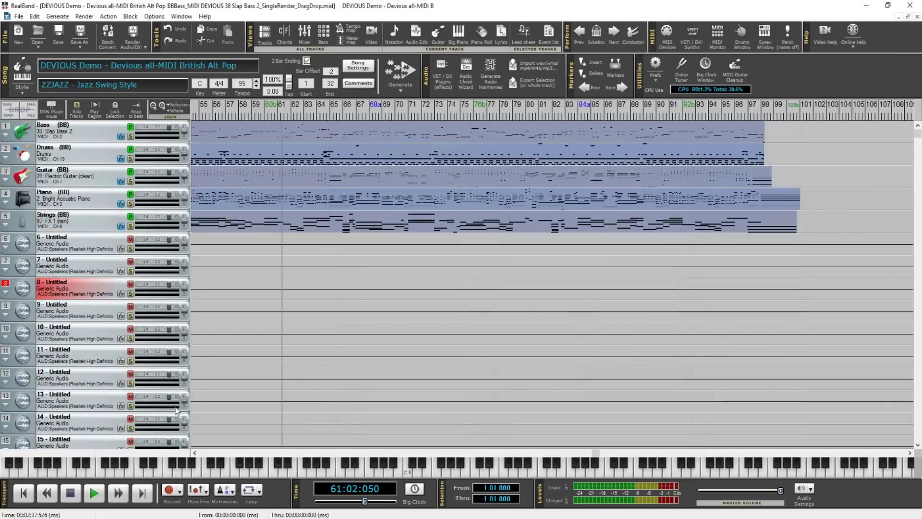
{"action": "left_click", "coordinate": [23, 492]}
{"action": "key", "text": "space"}
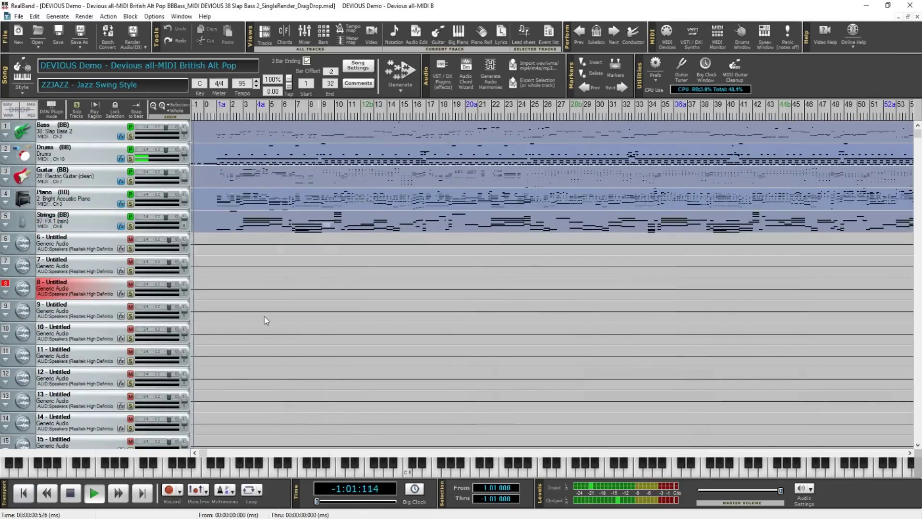